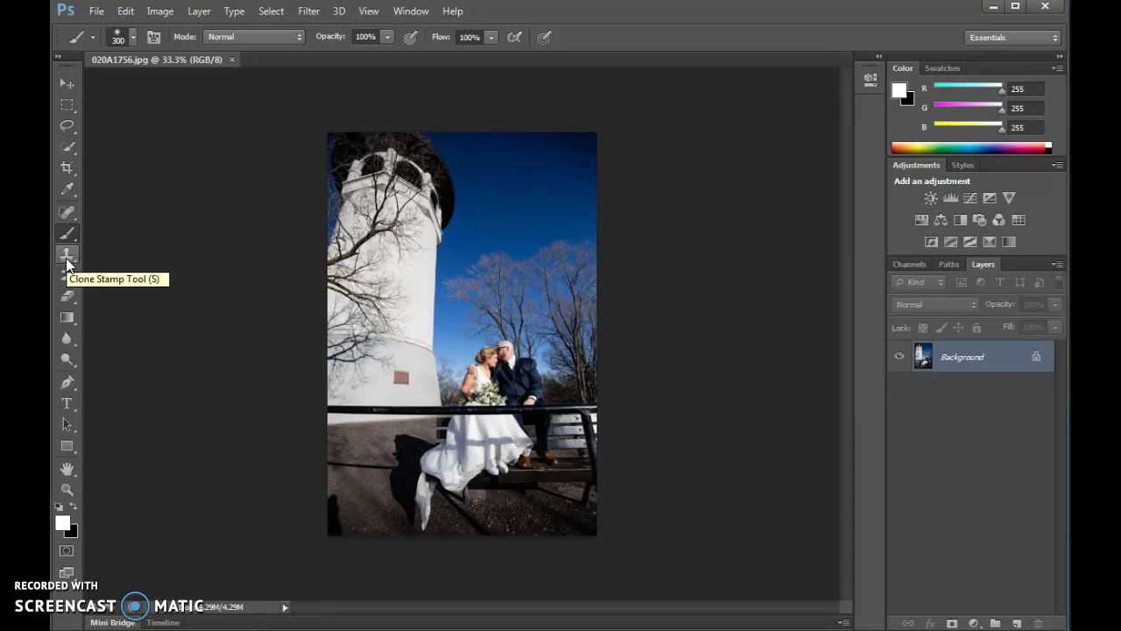
Step: Activate the Clone Stamp tool and set its brush size to 90 px
click(67, 257)
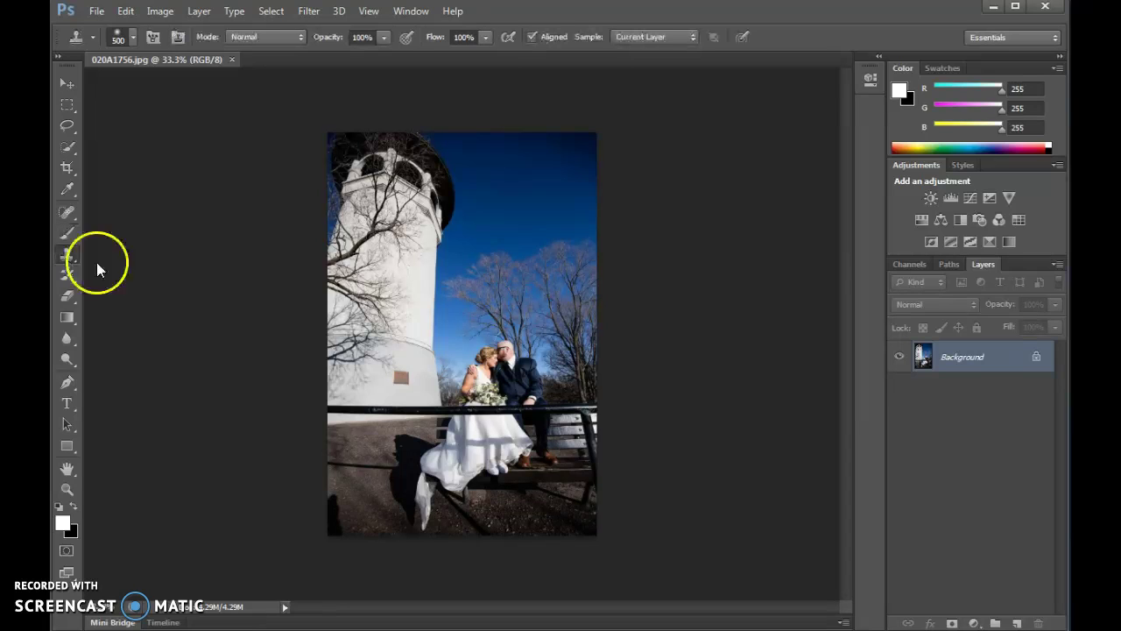
drag(269, 291, 292, 299)
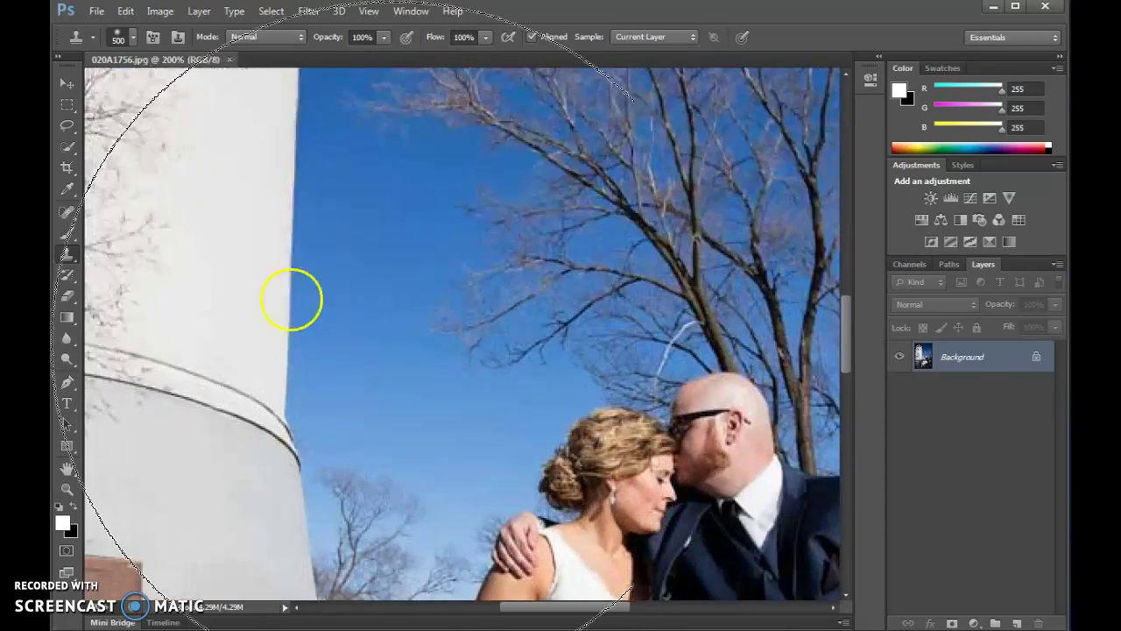
mouse_move(373, 370)
mouse_down()
mouse_move(503, 175)
mouse_move(465, 233)
mouse_move(351, 310)
mouse_move(450, 315)
mouse_move(365, 190)
mouse_move(391, 236)
mouse_move(365, 245)
mouse_up()
key(ctrl+minus)
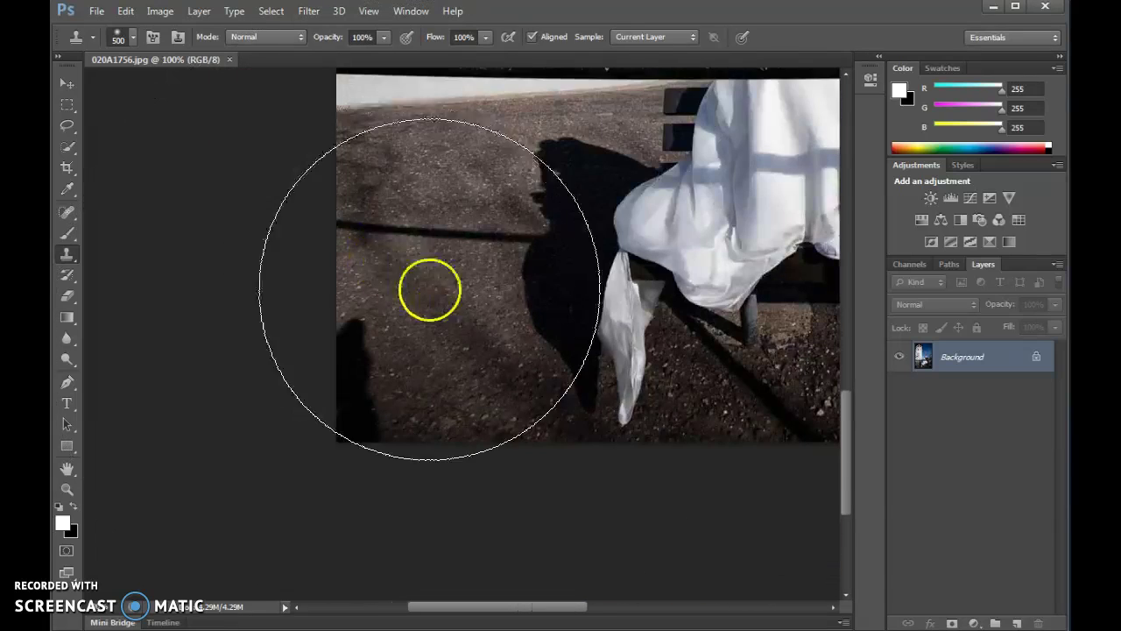
key(ctrl+plus)
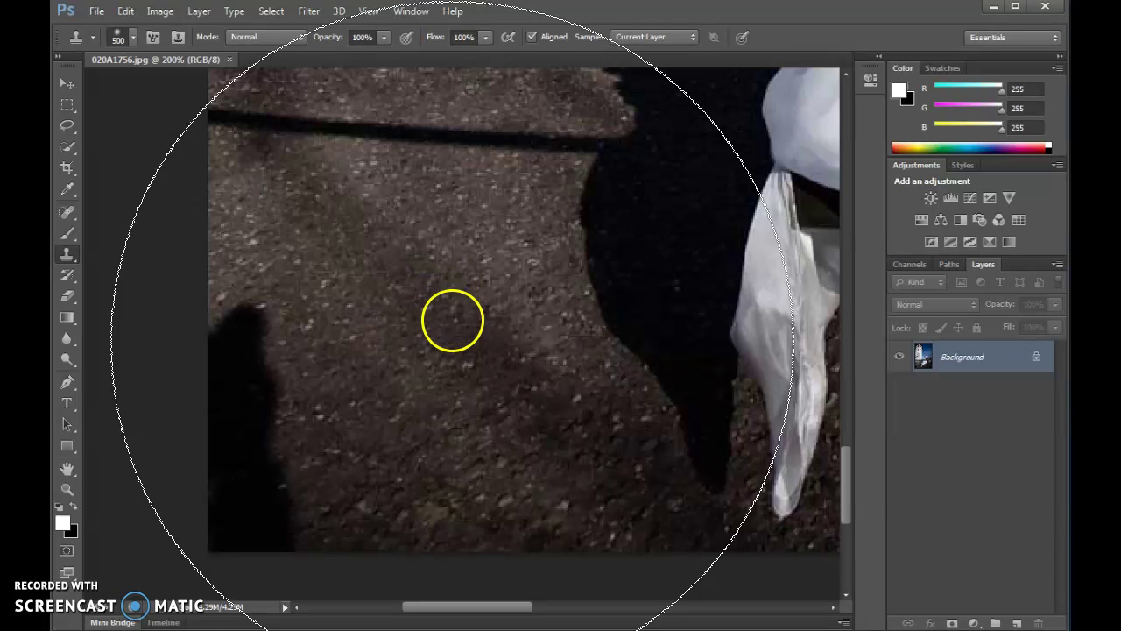
key(ctrl+minus)
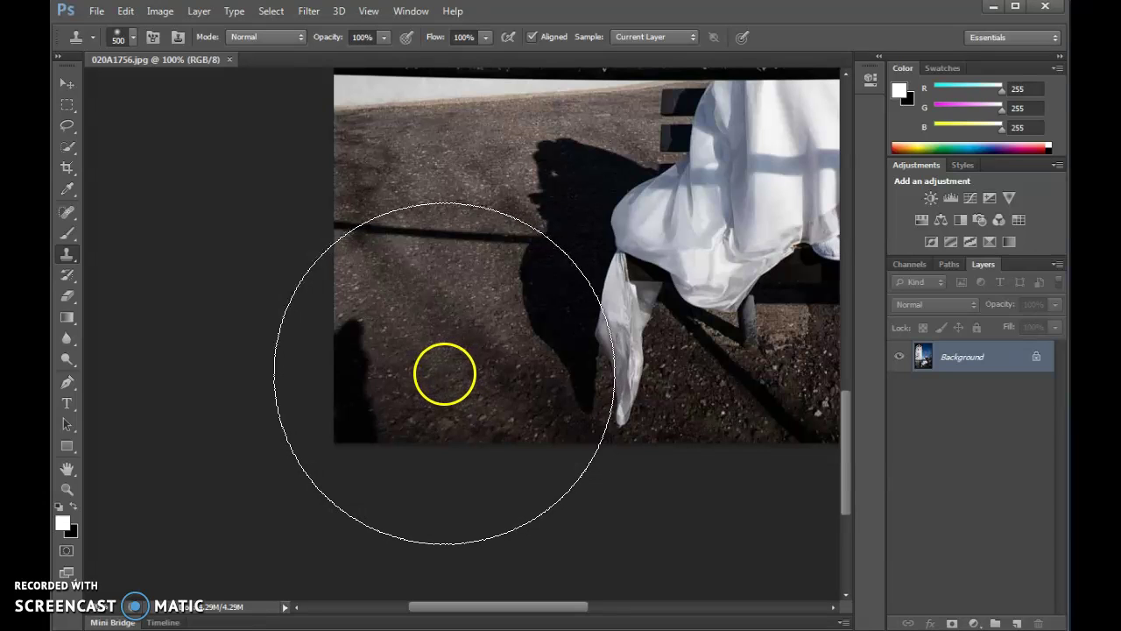
click(133, 39)
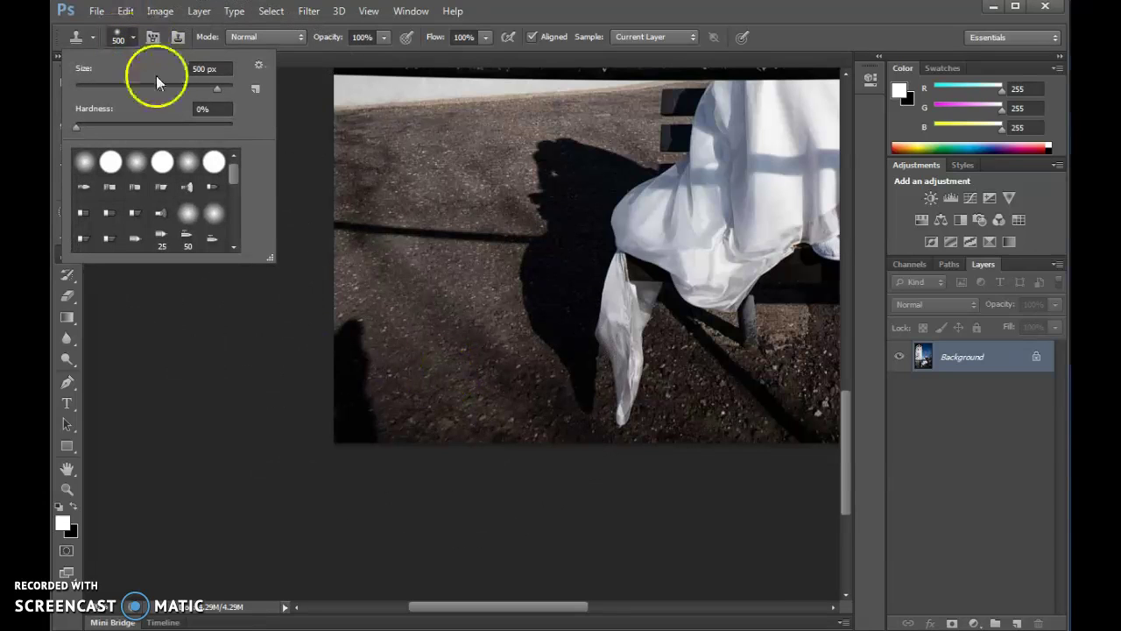
drag(173, 87, 165, 87)
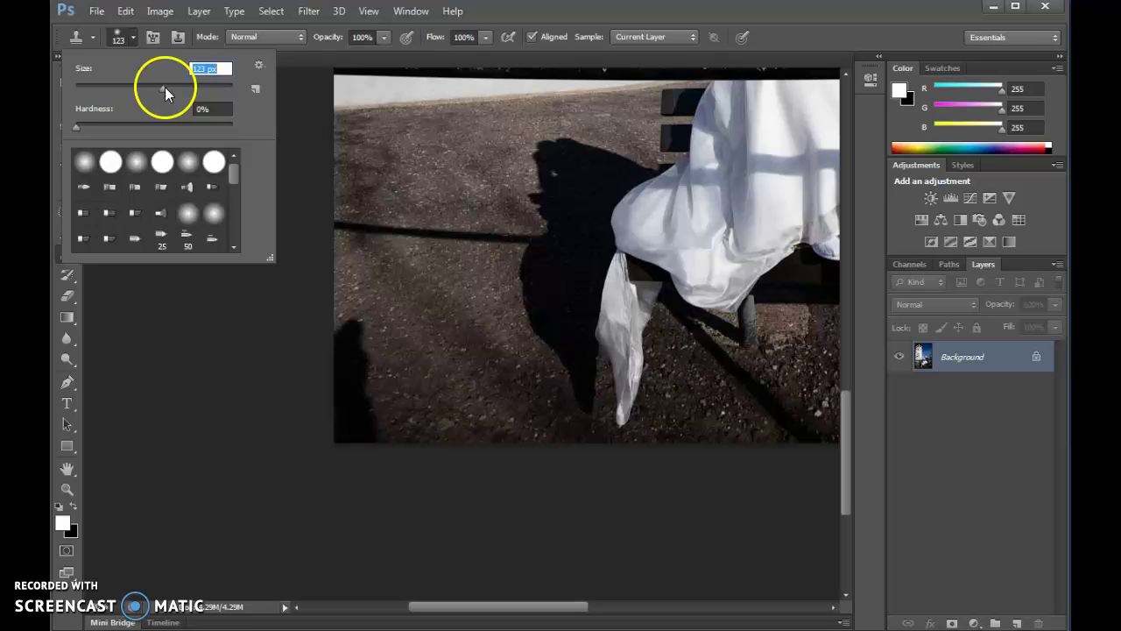
click(118, 38)
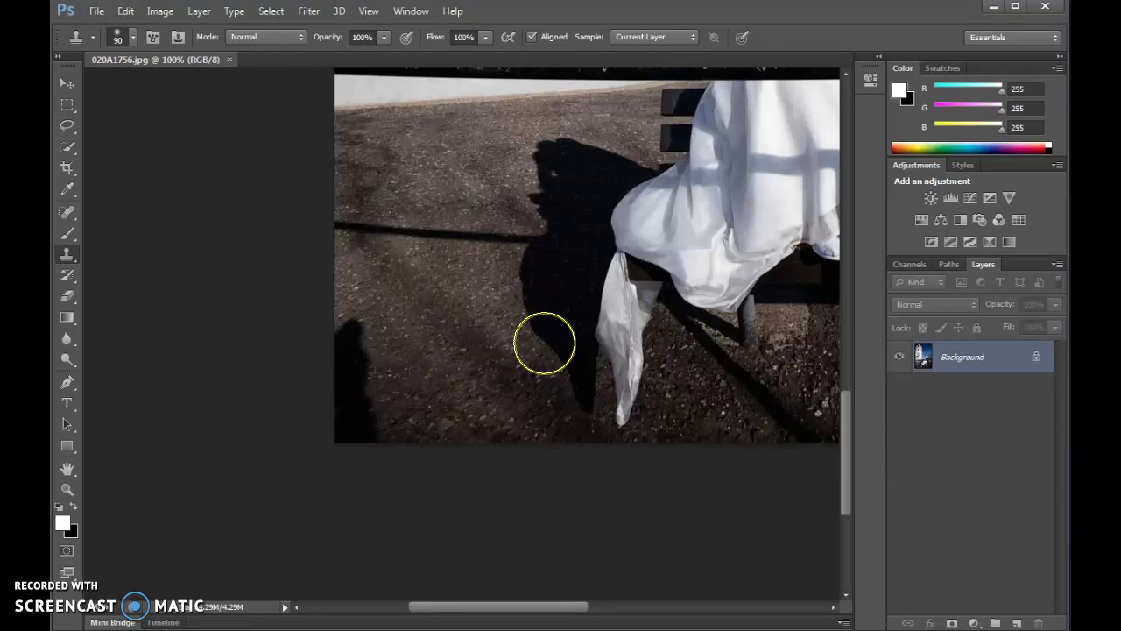
mouse_move(544, 342)
mouse_down()
mouse_move(526, 368)
mouse_move(435, 341)
mouse_move(414, 322)
mouse_up()
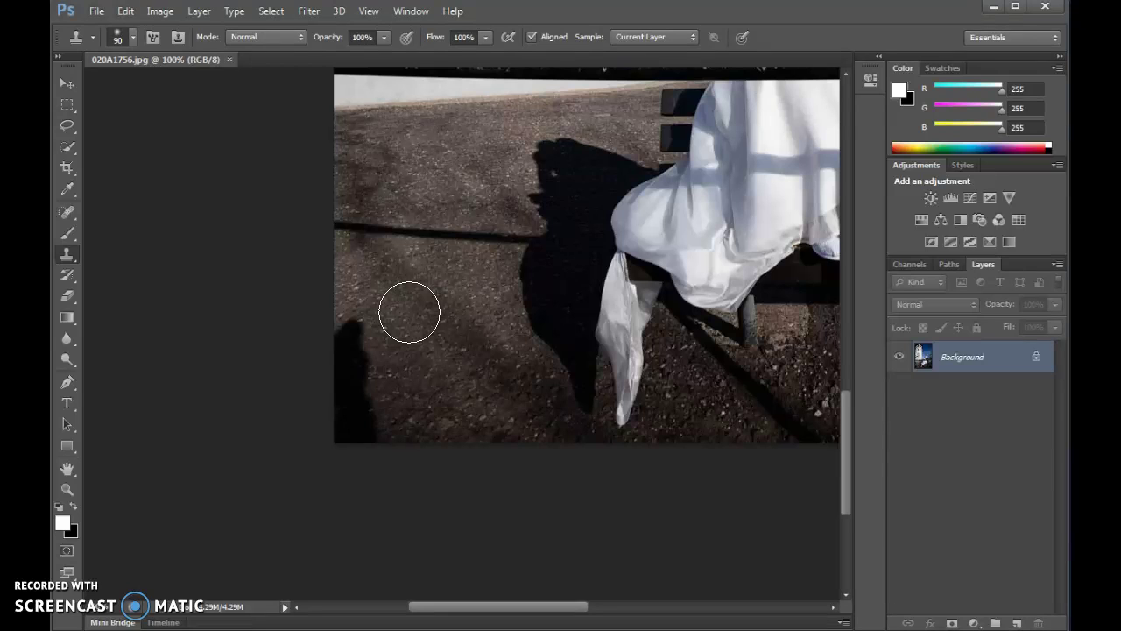
mouse_move(401, 317)
mouse_down()
mouse_move(375, 333)
mouse_move(411, 329)
mouse_move(348, 333)
mouse_move(395, 313)
mouse_move(358, 332)
mouse_up()
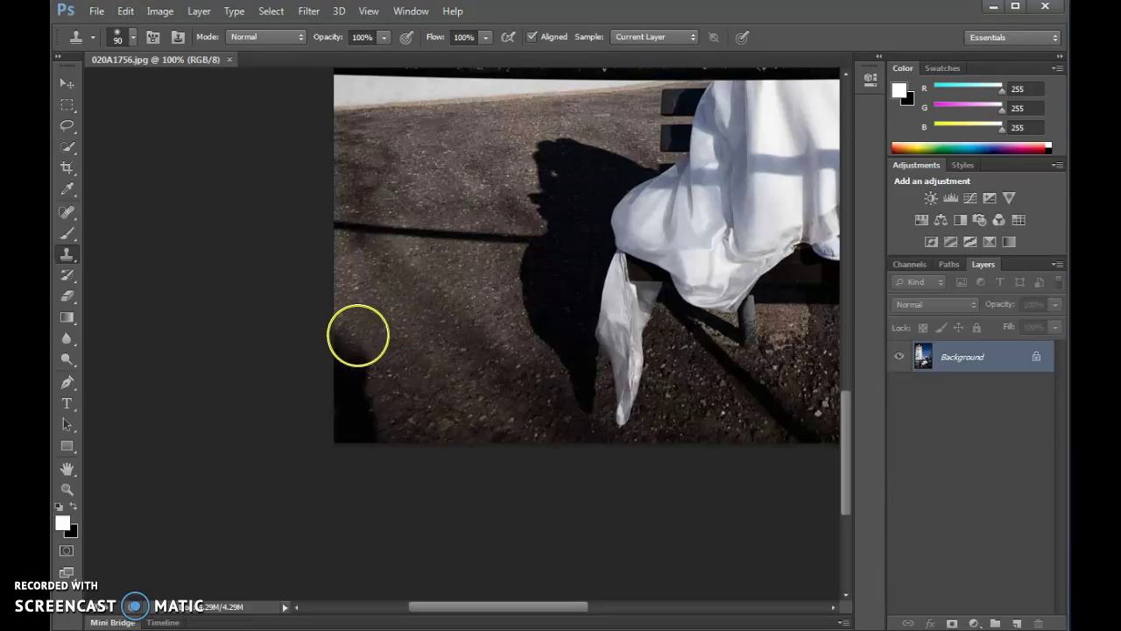
drag(353, 323, 352, 327)
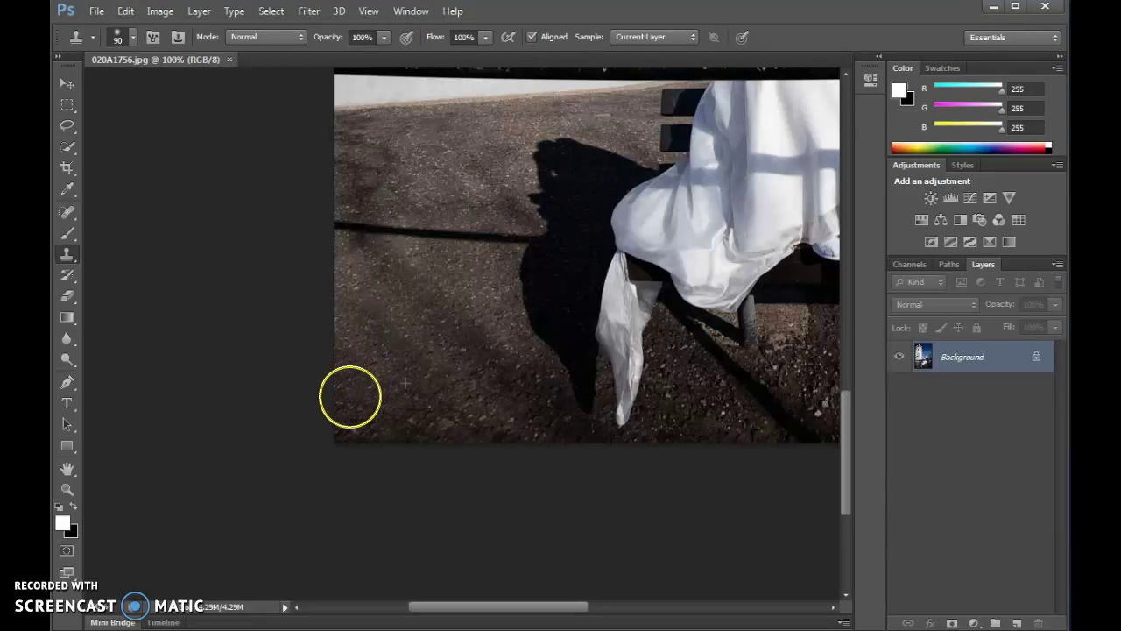
mouse_move(352, 411)
mouse_down()
mouse_move(594, 404)
mouse_move(727, 380)
mouse_move(645, 352)
mouse_move(466, 330)
mouse_move(450, 295)
mouse_move(659, 295)
mouse_move(645, 263)
mouse_move(449, 282)
mouse_move(428, 325)
mouse_move(638, 408)
mouse_move(607, 447)
mouse_move(385, 415)
mouse_up()
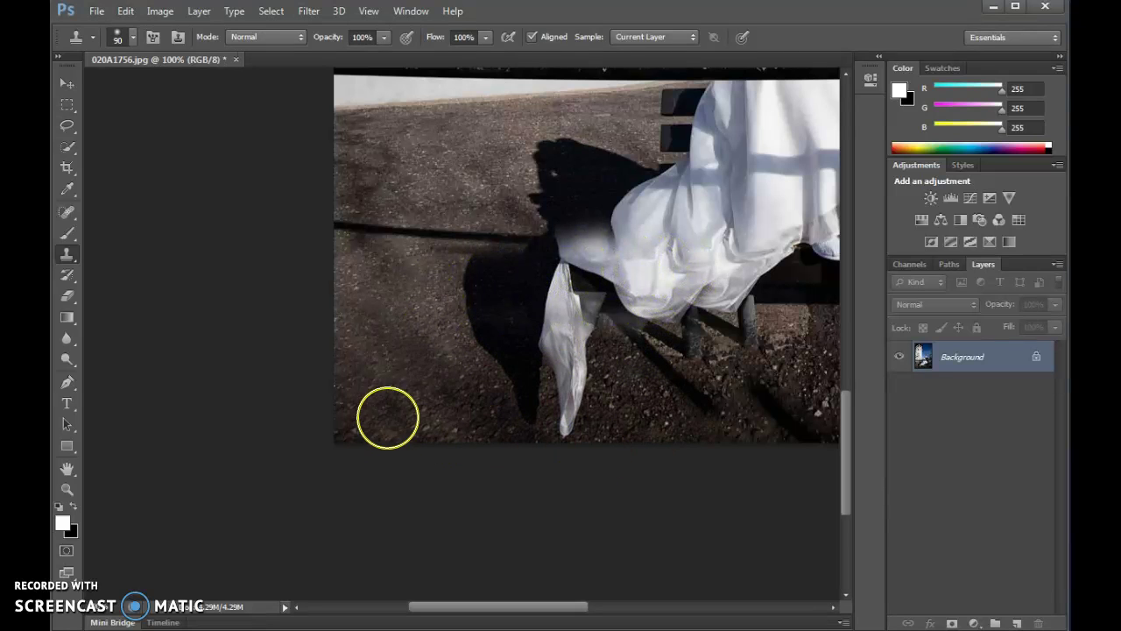
drag(409, 315, 422, 342)
key(F12)
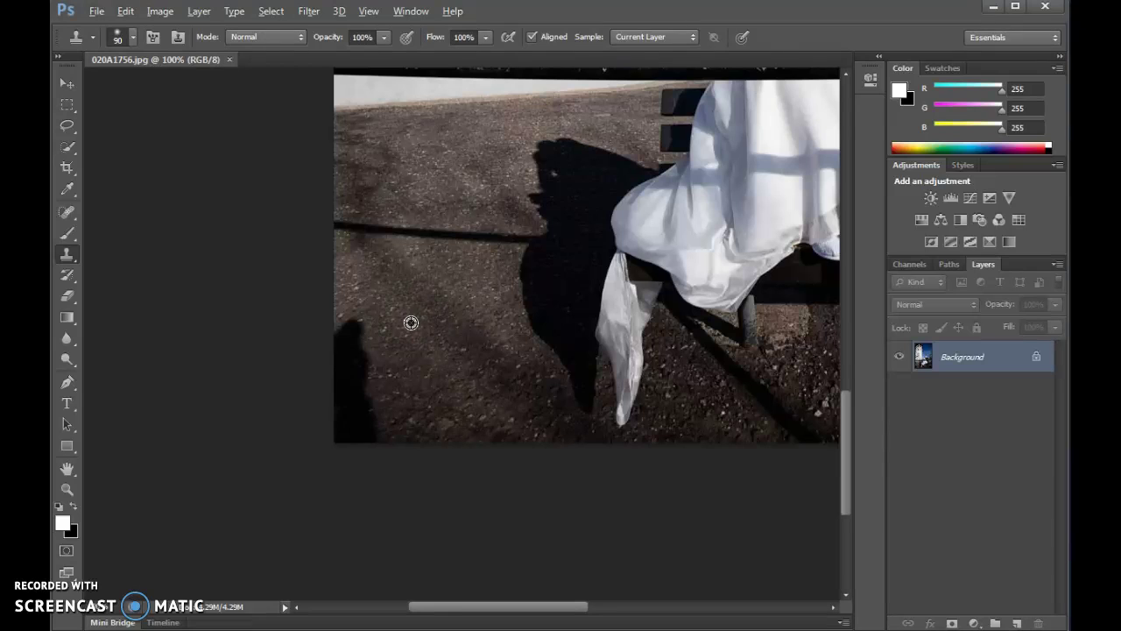
Step: Sample clean pavement beside the small dark shadow in the photo's lower-left corner and clone it over the whole shadow
alt+click(413, 316)
mouse_move(385, 319)
mouse_down()
mouse_move(350, 333)
mouse_move(363, 345)
mouse_move(351, 345)
mouse_move(359, 376)
mouse_move(345, 380)
mouse_move(368, 404)
mouse_move(351, 415)
mouse_move(376, 418)
mouse_move(347, 420)
mouse_move(371, 408)
mouse_up()
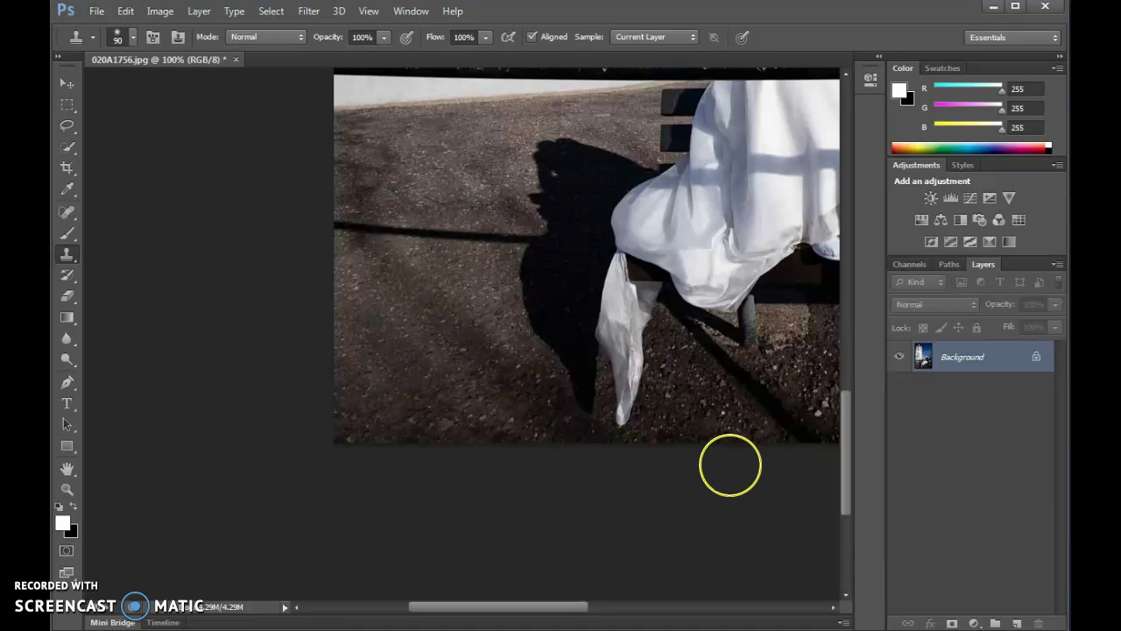
key(ctrl+minus)
key(ctrl+minus)
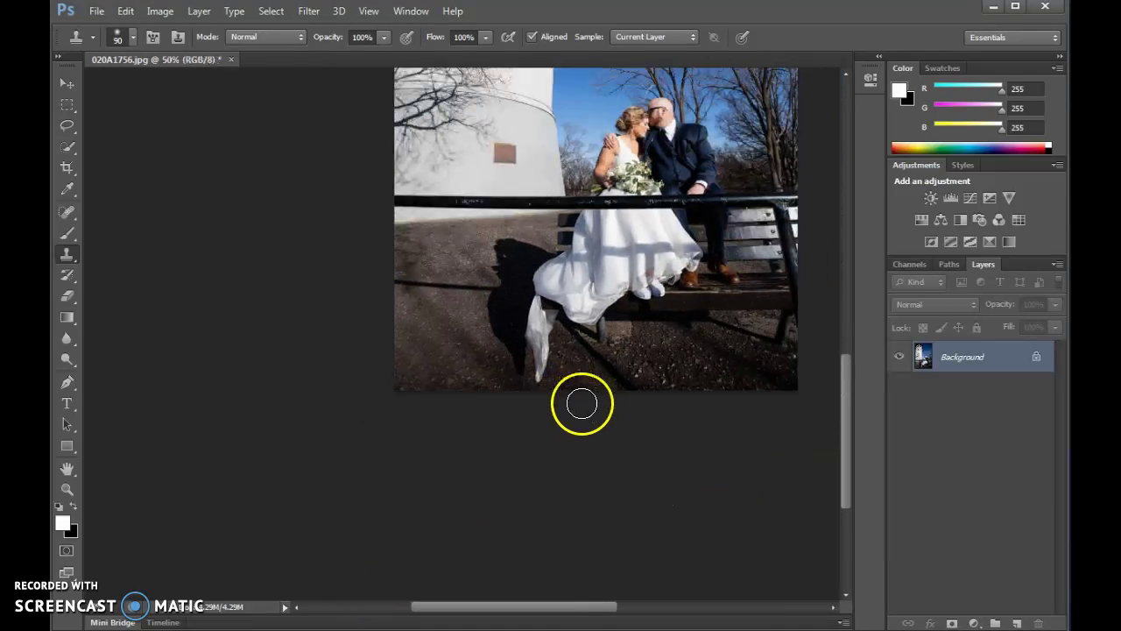
Step: Clone sampled pavement over the upper-left edge of the couple's large shadow, above the thin railing shadow
drag(671, 238, 627, 313)
key(ctrl+plus)
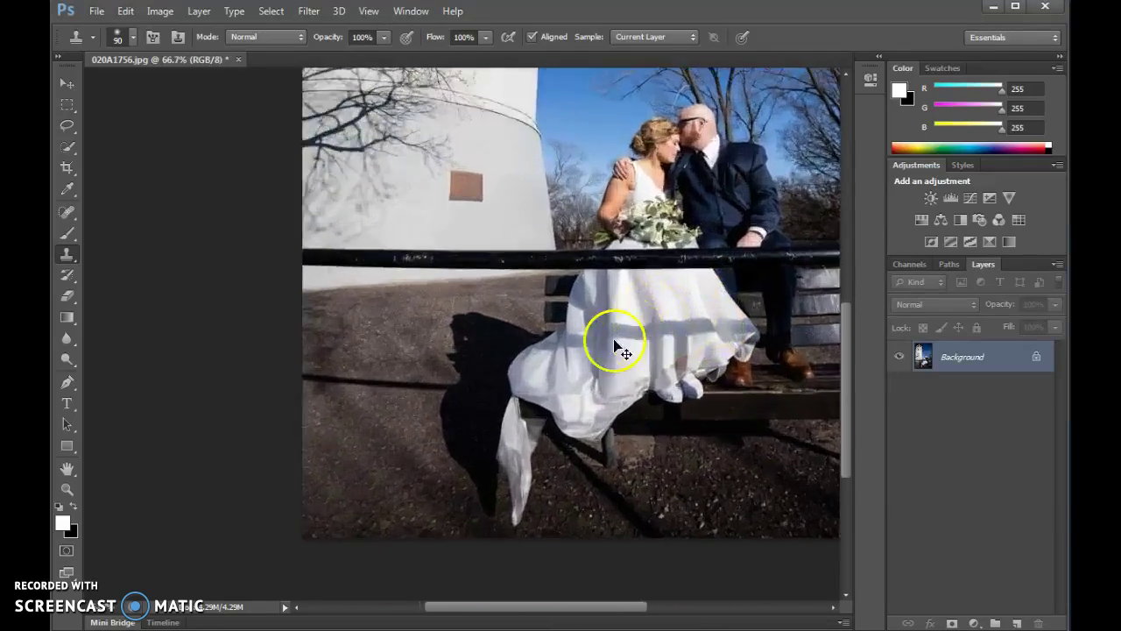
key(ctrl+plus)
key(ctrl+plus)
mouse_move(516, 426)
mouse_down()
mouse_move(621, 328)
mouse_move(640, 351)
mouse_up()
mouse_move(459, 255)
mouse_down()
mouse_move(553, 212)
mouse_move(586, 219)
mouse_move(535, 241)
mouse_move(620, 224)
mouse_move(565, 241)
mouse_move(601, 259)
mouse_up()
alt+click(357, 325)
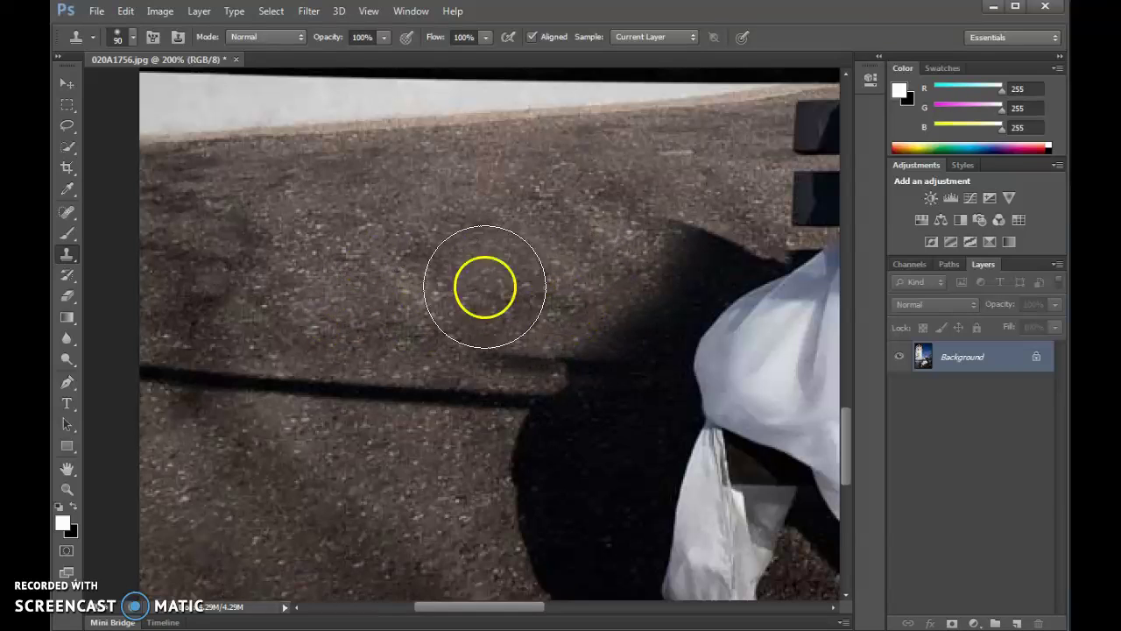
Step: Resample the clean pavement repeatedly and clone it over the rest of the upper shadow, between the bench slats and the dress
alt+click(488, 233)
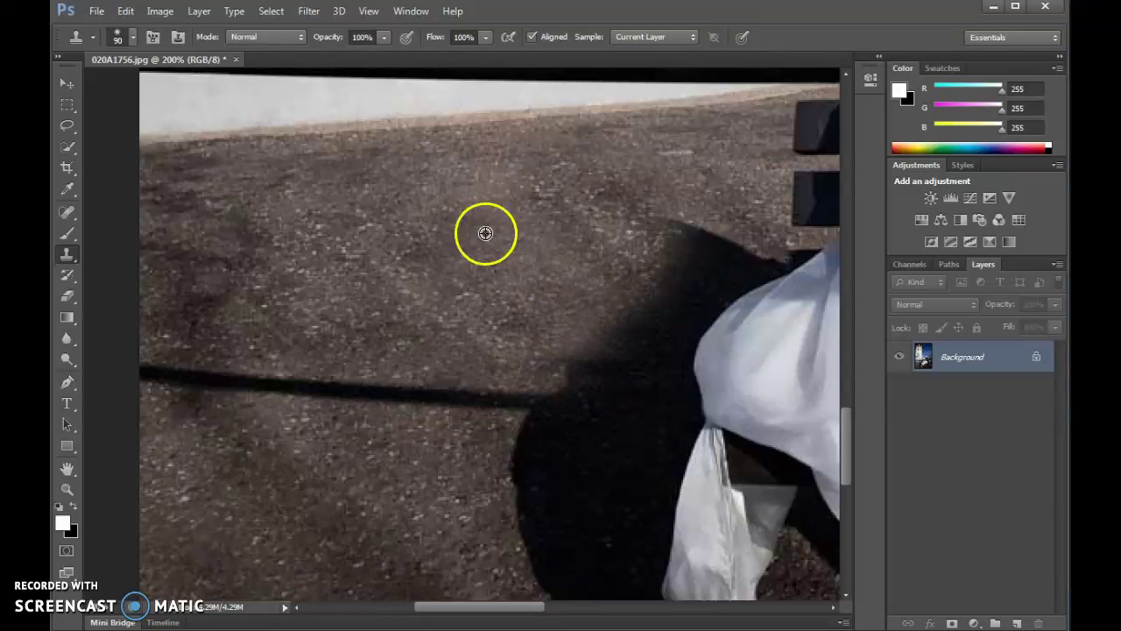
drag(580, 215, 681, 237)
drag(623, 261, 651, 250)
alt+click(400, 295)
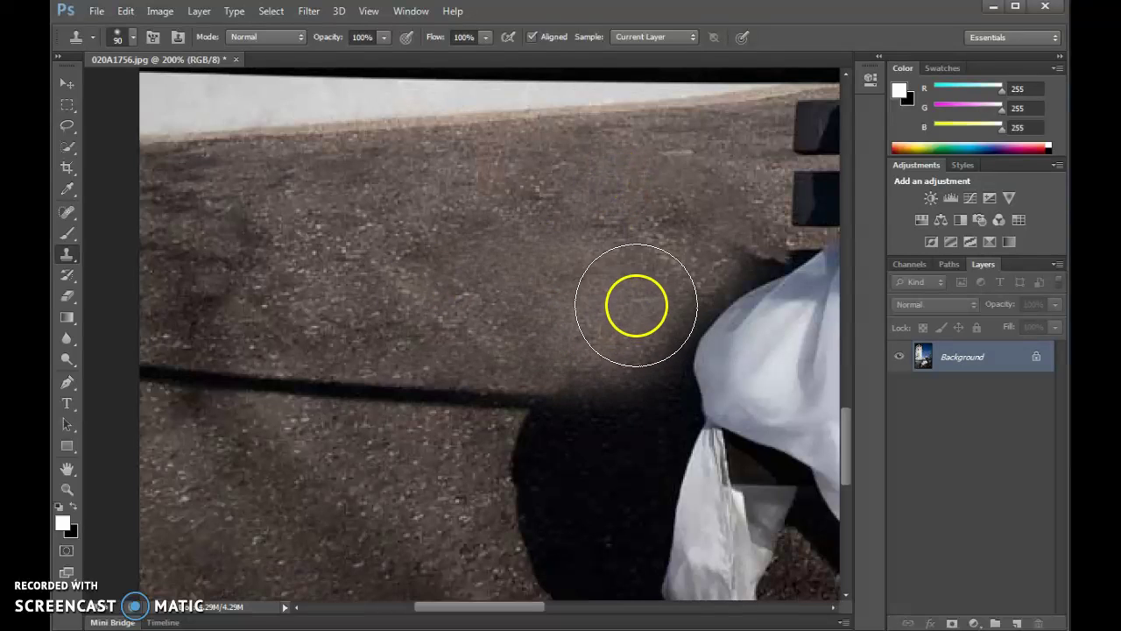
alt+click(432, 301)
click(613, 235)
alt+click(394, 240)
alt+click(360, 255)
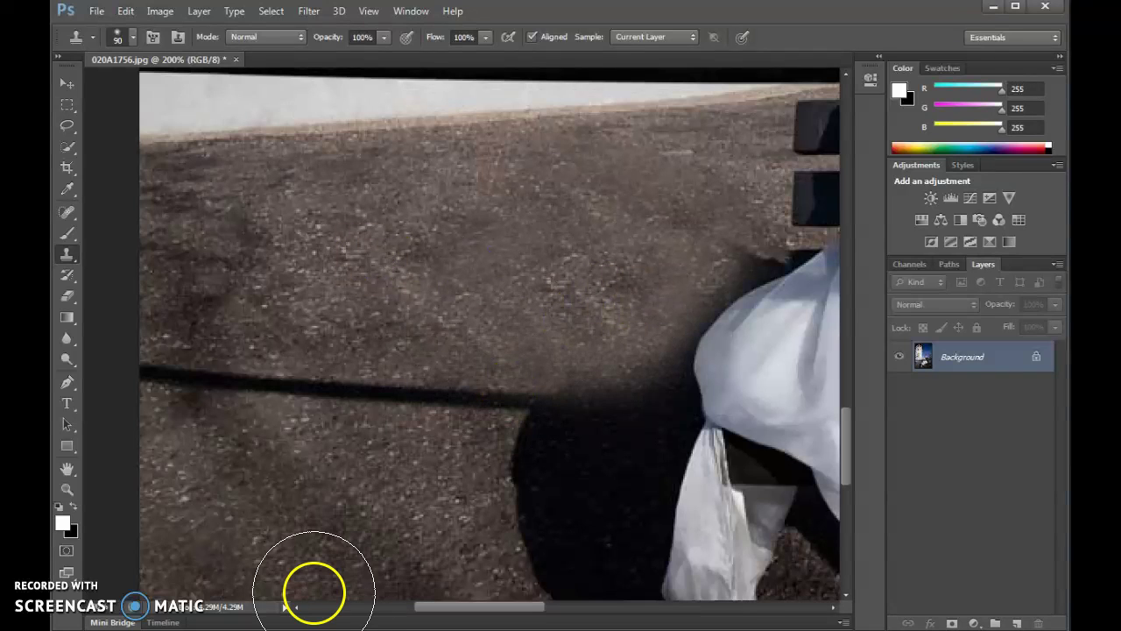